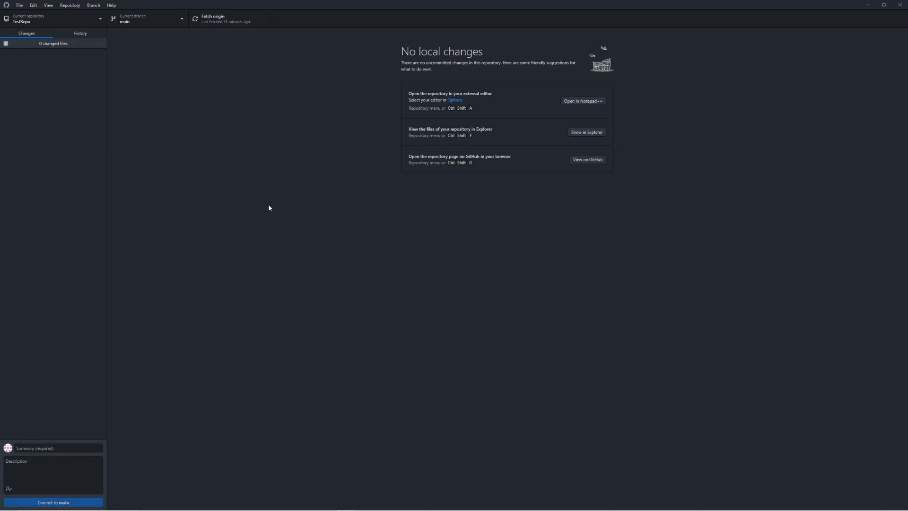
Open Paint and turn its maximized window into a smaller floating one
key("super")
type("paint")
key("Return")
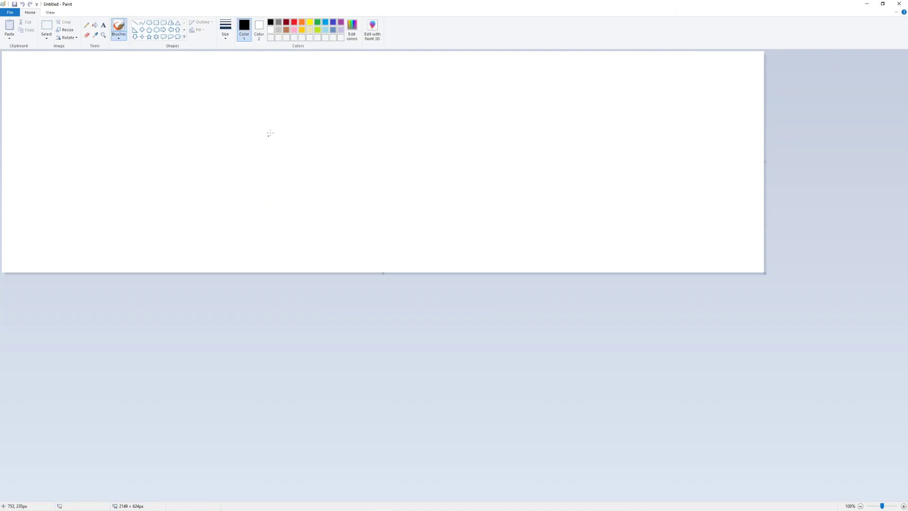
mouse_move(245, 6)
left_mouse_down()
mouse_move(291, 58)
mouse_move(313, 53)
left_mouse_up()
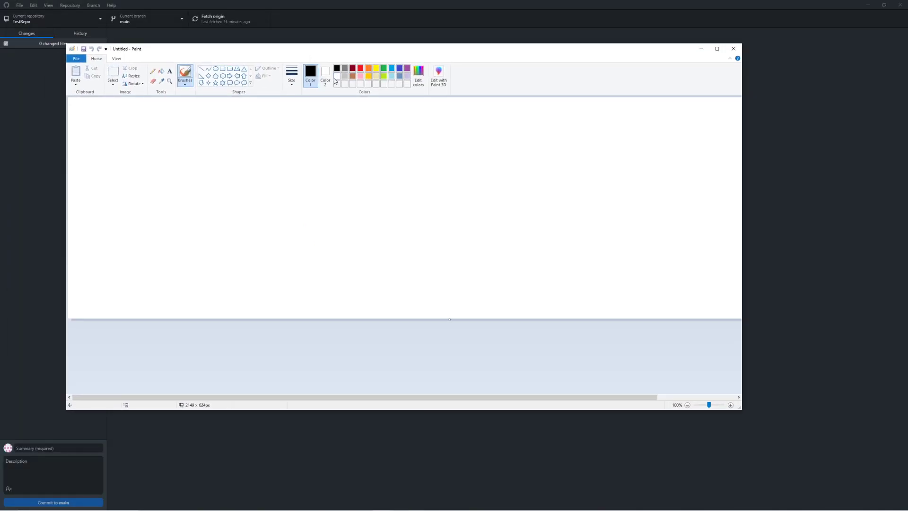
Draw a black square of about 205 × 210 px in the canvas's left part
left_click(113, 73)
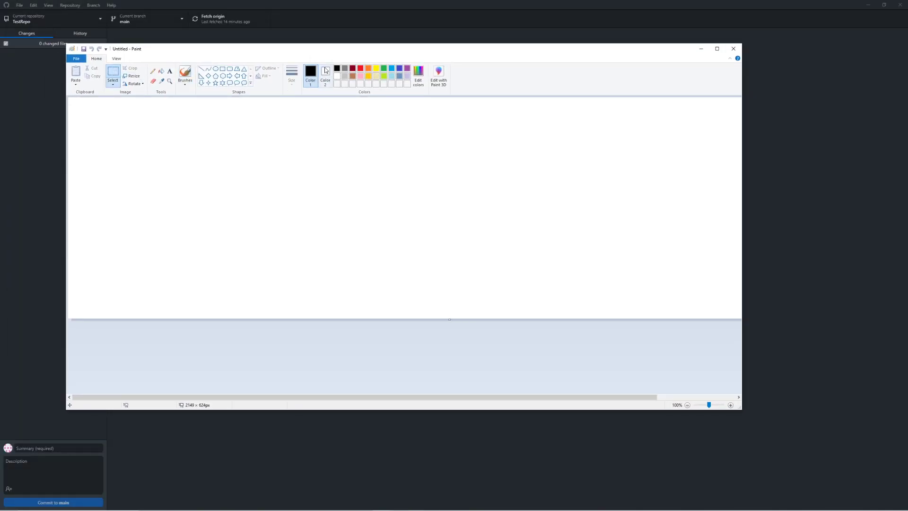
left_click(222, 69)
left_click_drag(122, 144, 195, 220)
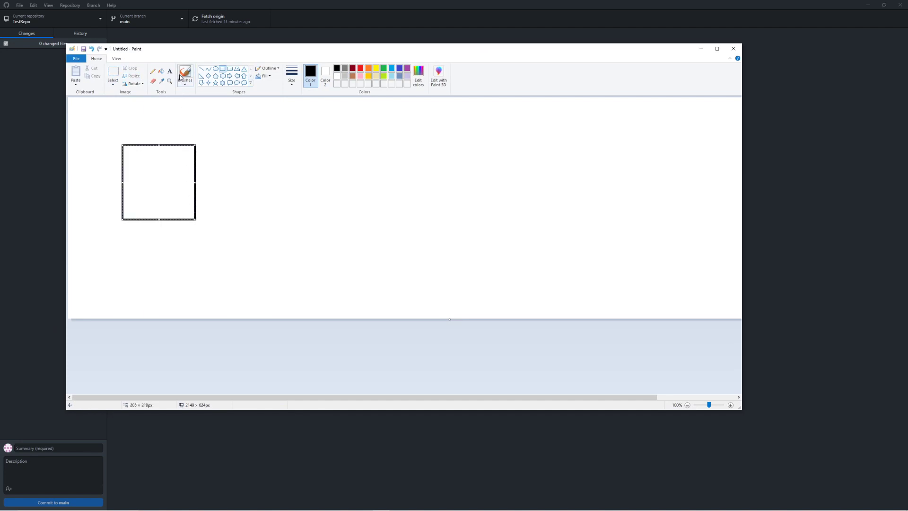
Add red text labels A, B and C in a column along the square's inner left side
left_click(201, 69)
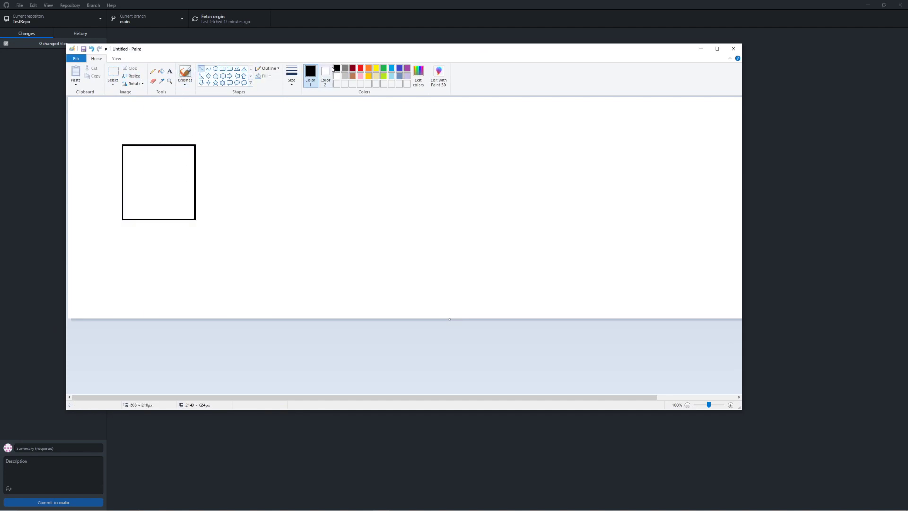
left_click(361, 68)
left_click(170, 71)
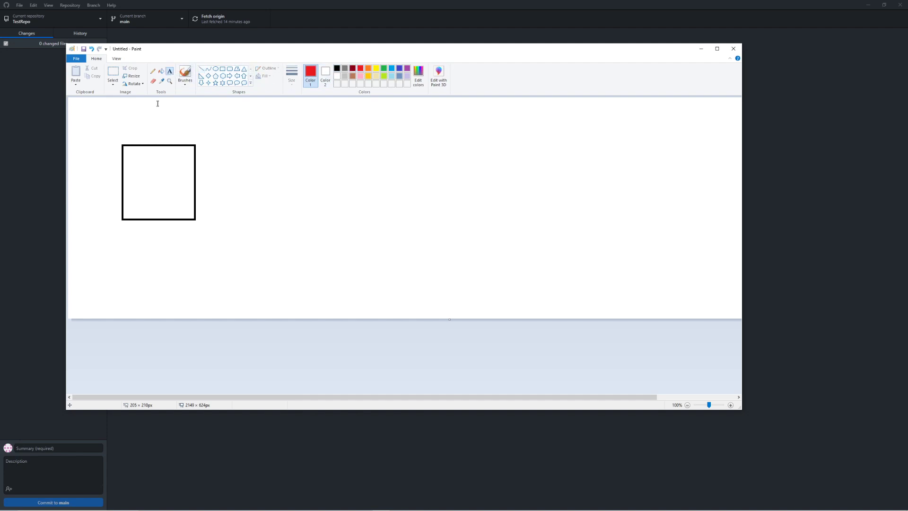
left_click(130, 152)
type("A")
left_click(135, 179)
left_click(132, 193)
type("C")
left_click(195, 245)
Frame the letter C in the first square with a small red rectangle
left_click(222, 69)
left_click_drag(129, 192, 139, 203)
left_click(189, 198)
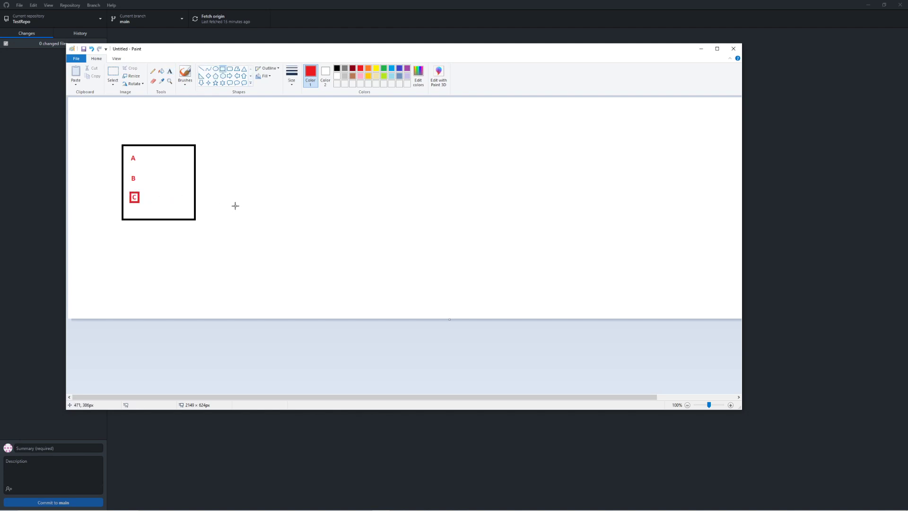
Draw a black right-pointing arrow of about 110 × 53 px beside the first square
left_click(230, 75)
left_click_drag(211, 170, 250, 190)
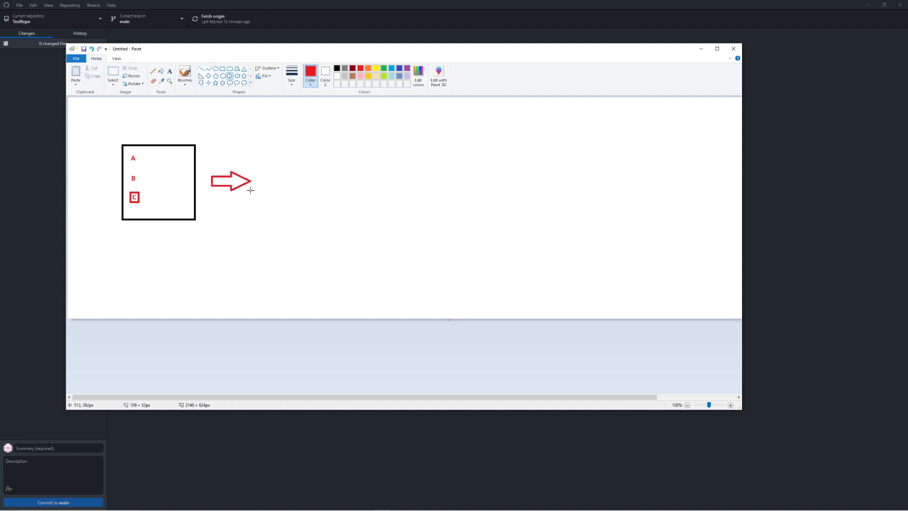
left_click(336, 67)
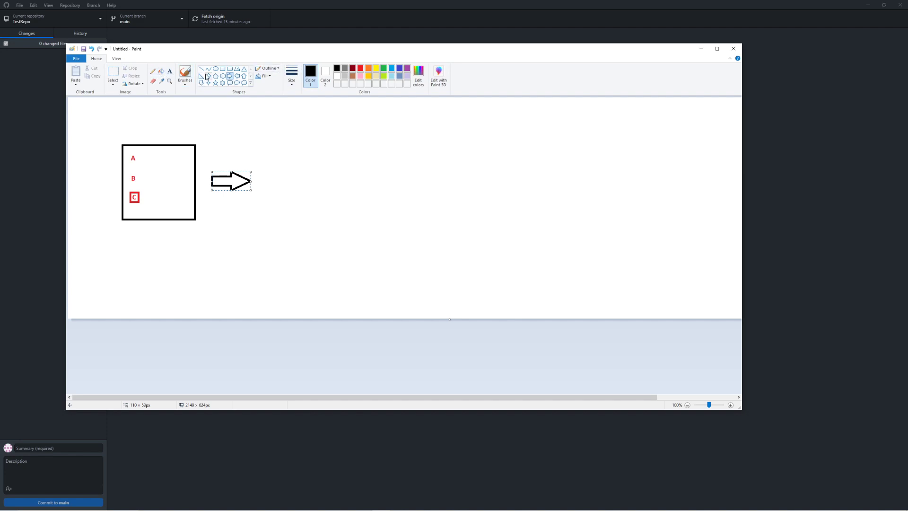
Draw a second black rectangle of about 208 × 230 px to the right of the arrow
left_click(222, 68)
mouse_move(265, 142)
left_mouse_down()
mouse_move(318, 211)
mouse_move(347, 220)
mouse_move(339, 224)
left_mouse_up()
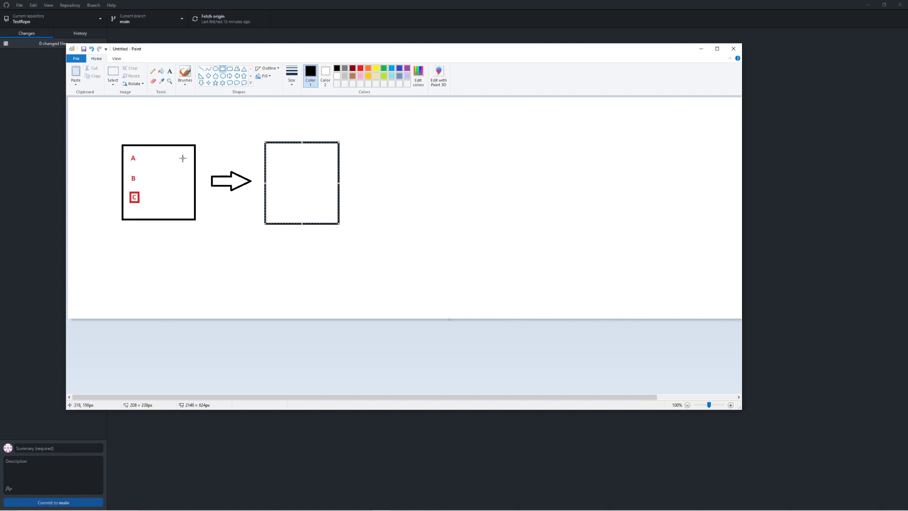
left_click(251, 128)
Add red text labels A, B and C2 in a column inside the second rectangle
left_click(169, 71)
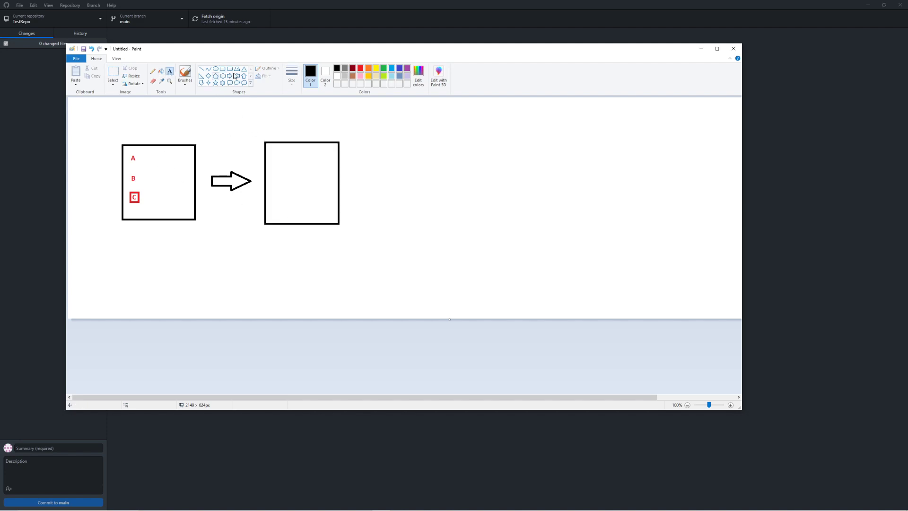
left_click(360, 68)
left_click_drag(273, 150, 287, 163)
left_click(278, 179)
type("B")
left_click(271, 199)
type("C2")
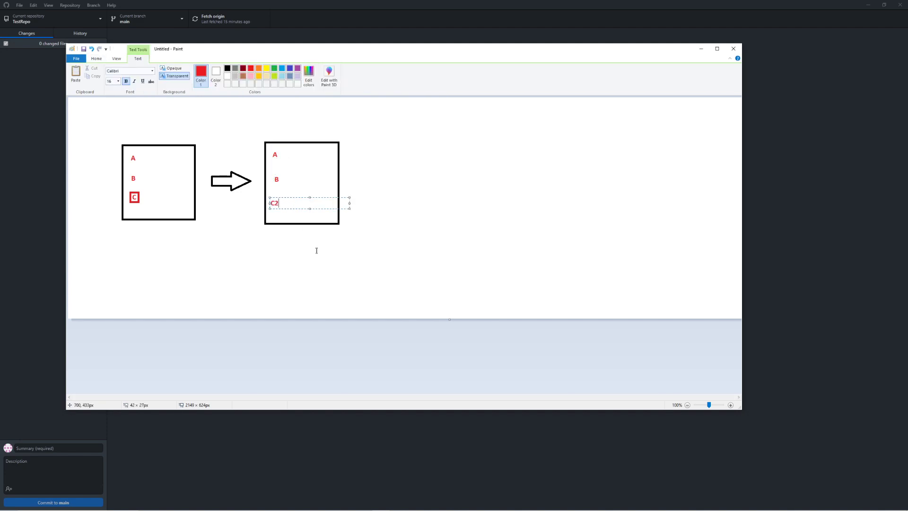
left_click(316, 251)
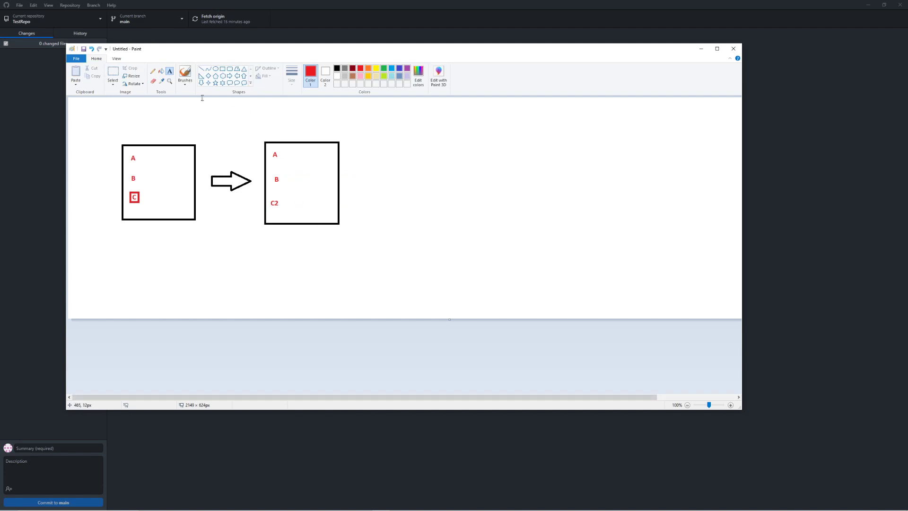
Align the C2 label beneath B in the second rectangle and frame B with a small red rectangle
left_click(112, 74)
left_click_drag(267, 196, 286, 213)
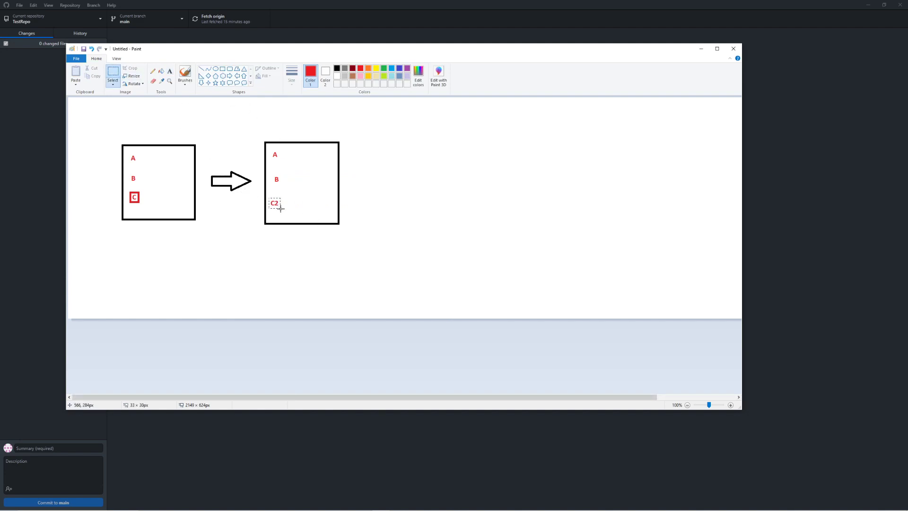
left_click(372, 199)
left_click(223, 68)
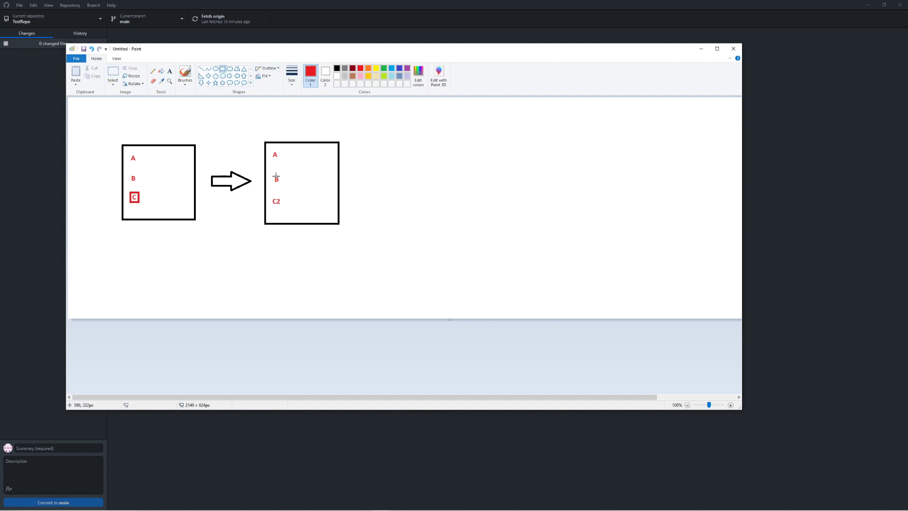
left_click_drag(271, 174, 282, 186)
Draw a black right-pointing arrow beside the second rectangle
left_click(337, 69)
left_click(230, 75)
left_click_drag(350, 175, 395, 194)
Draw a third rectangle of about 195 × 250 px right of the second arrow, outlined in red
left_click(223, 69)
left_click_drag(408, 141, 477, 231)
left_click(360, 68)
Add red text labels A, B and C2 in a column inside the third rectangle
left_click(170, 71)
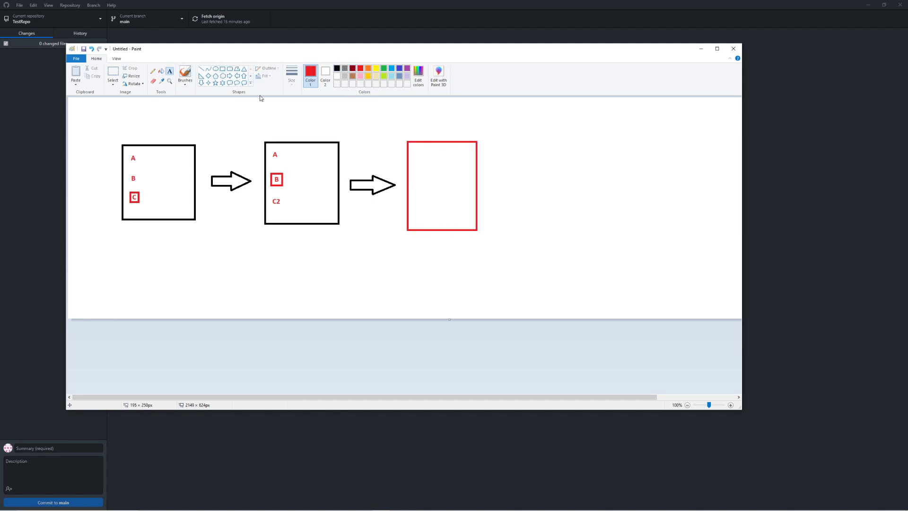
left_click(413, 148)
type("A")
left_click(413, 177)
type("V")
left_click(412, 202)
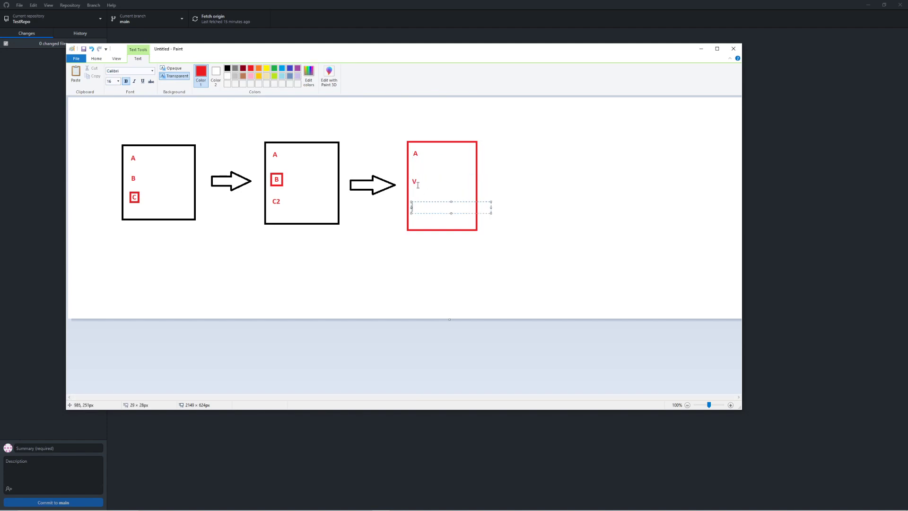
key("ctrl+z")
left_click(413, 177)
type("B")
left_click(412, 202)
type("C2")
left_click(433, 181)
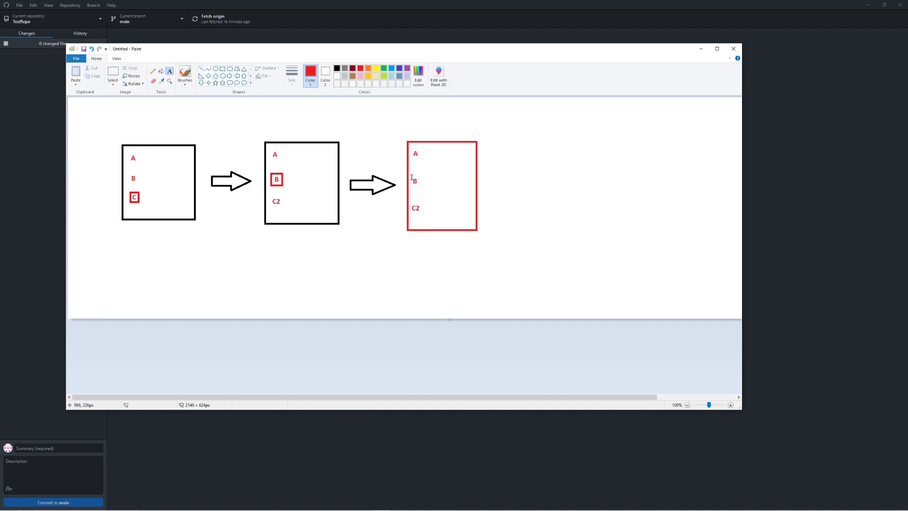
Delete the B label from the third rectangle
left_click(412, 179)
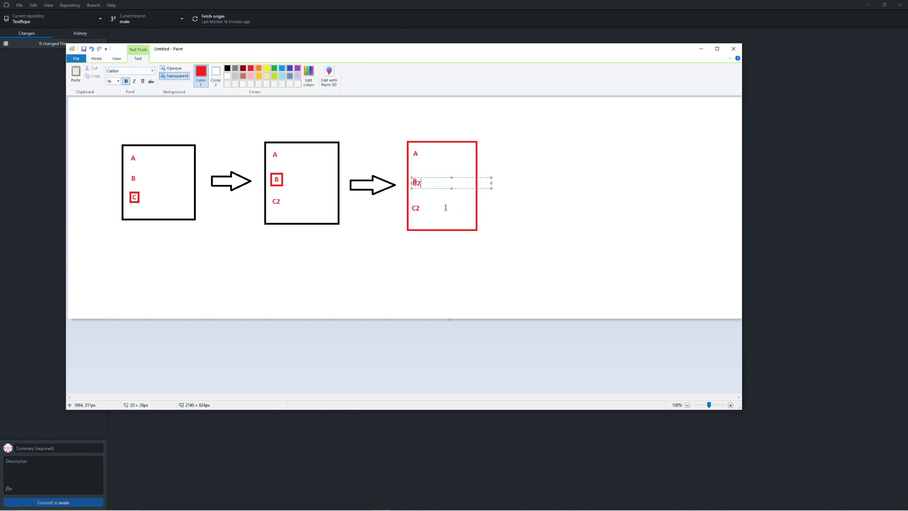
key("Escape")
left_click(113, 72)
left_click_drag(408, 173, 421, 189)
key("Delete")
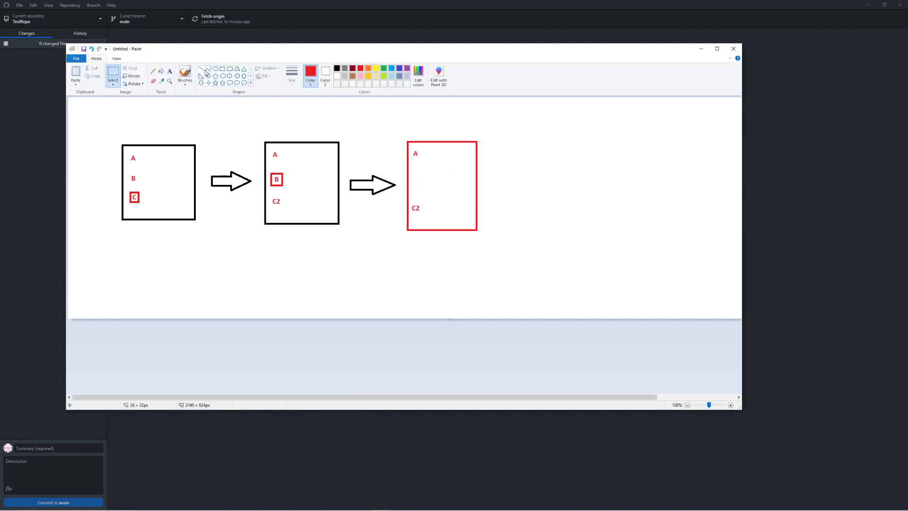
Add a red text label B2 between A and C2 in the third rectangle
left_click(169, 71)
left_click_drag(410, 175, 421, 187)
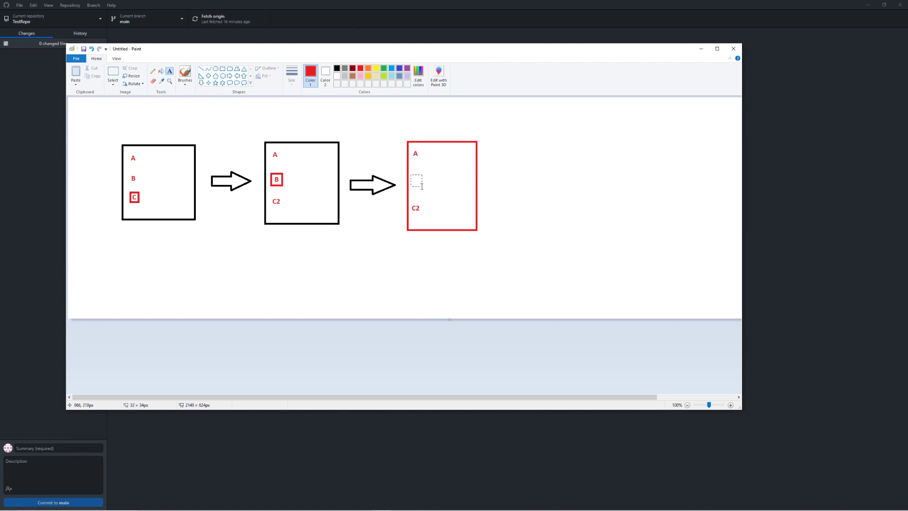
type("Bs")
key("Escape")
left_click(415, 175)
type("B2")
left_click(443, 205)
Frame the A and C2 labels in the third rectangle with small red rectangles
left_click(222, 69)
left_click_drag(410, 148, 420, 159)
left_click_drag(410, 201, 424, 218)
left_click(455, 214)
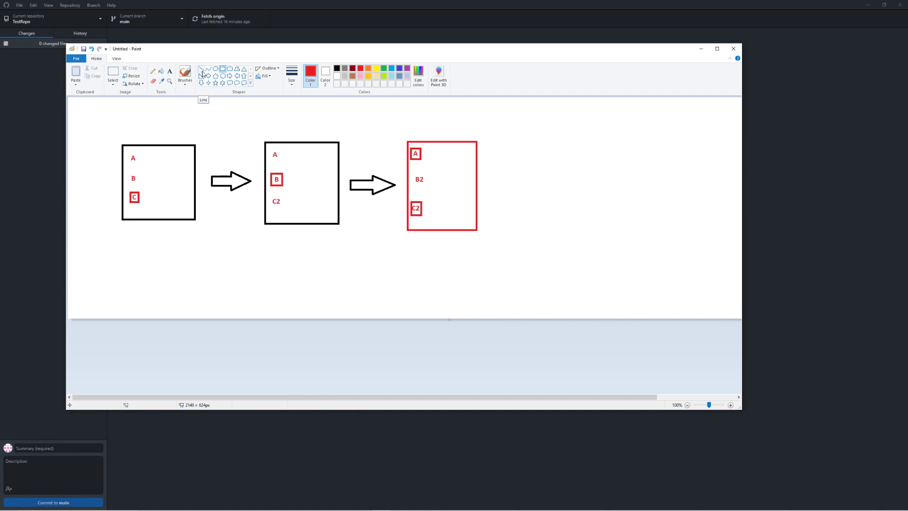
Number the three boxes 1, 2 and 3 in black above them and circle the 1
left_click(337, 68)
left_click_drag(153, 112, 155, 133)
left_click(152, 71)
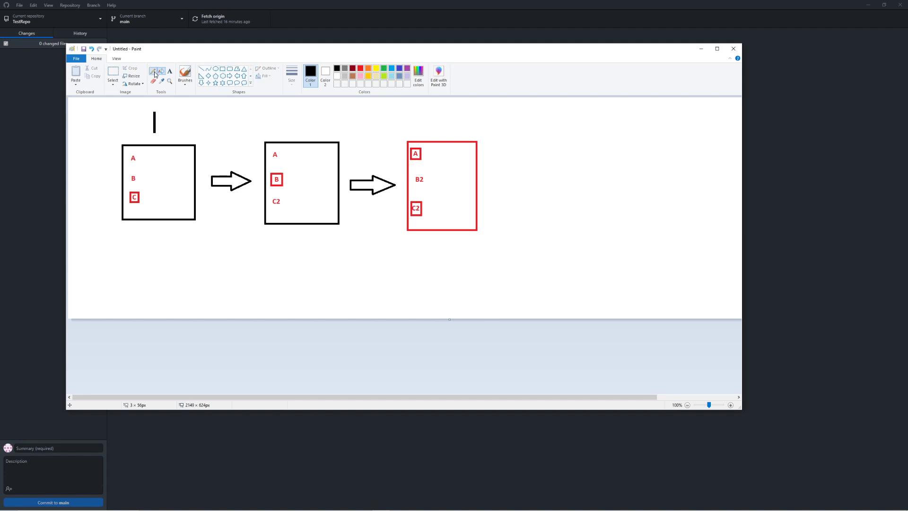
left_click_drag(285, 108, 310, 132)
mouse_move(426, 108)
left_mouse_down()
mouse_move(436, 118)
mouse_move(428, 129)
left_mouse_up()
mouse_move(160, 108)
left_mouse_down()
mouse_move(167, 147)
mouse_move(162, 103)
left_mouse_up()
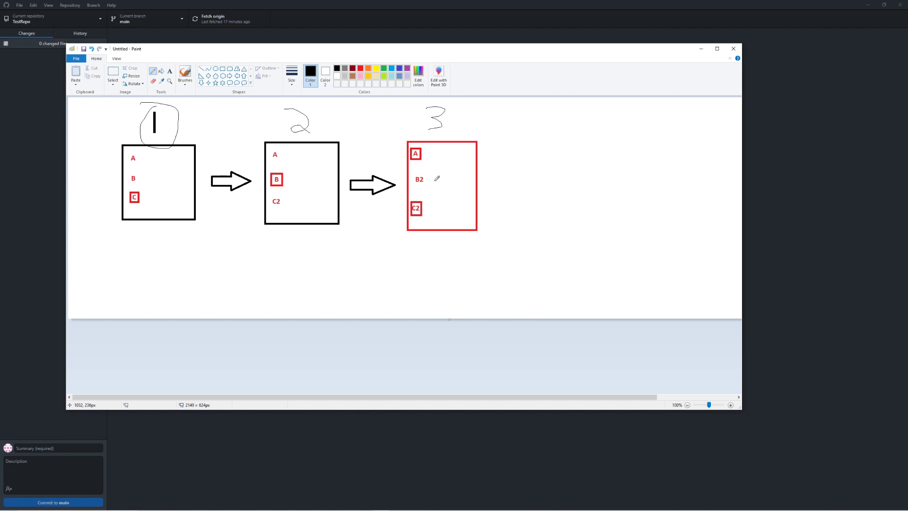
Try striking diagonal lines through boxes 1 and 2, and undo the strokes
left_click(201, 69)
mouse_move(386, 103)
left_mouse_down()
mouse_move(491, 259)
mouse_move(236, 239)
mouse_move(222, 247)
left_mouse_up()
left_click_drag(235, 112, 89, 247)
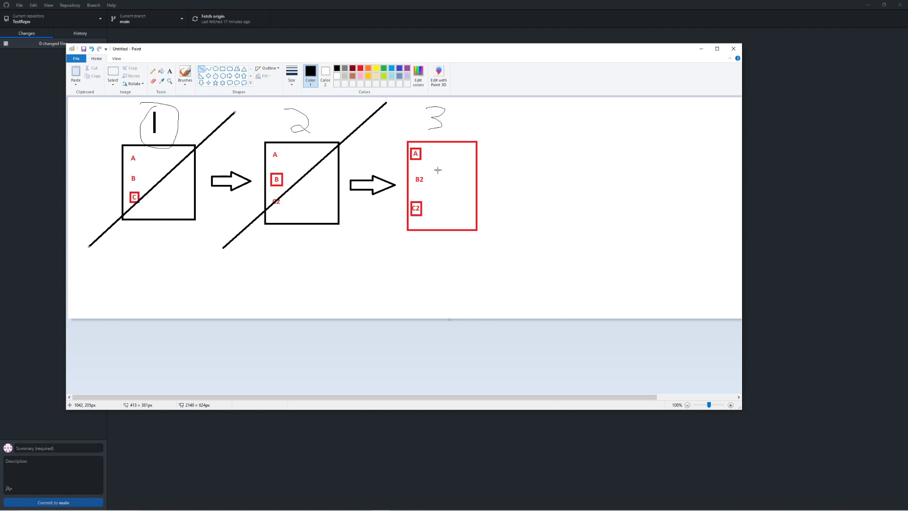
key("ctrl+z")
key("ctrl+z")
left_click(326, 80)
left_click_drag(165, 199, 113, 172)
key("ctrl+z")
Draw a tall black frame around each of the three boxes, enclosing its number
left_click(222, 68)
left_click_drag(109, 102, 205, 255)
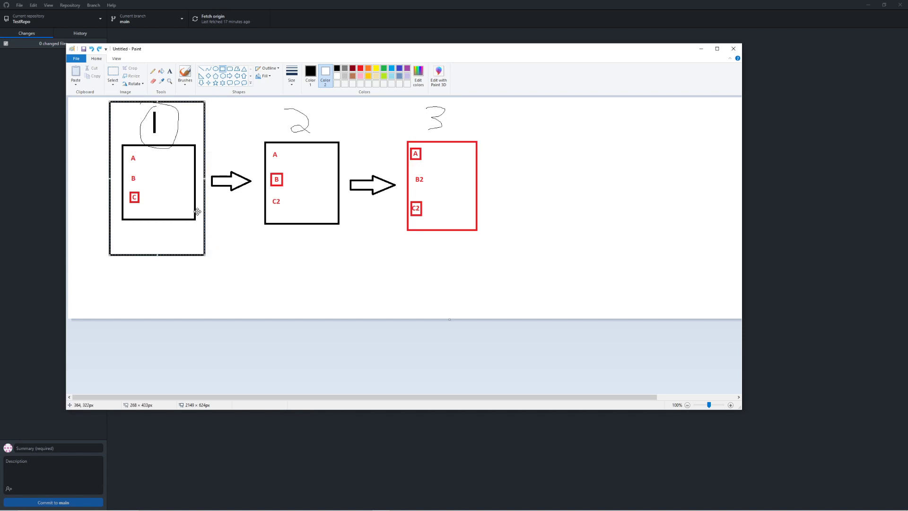
mouse_move(253, 100)
left_mouse_down()
mouse_move(318, 203)
mouse_move(350, 284)
mouse_move(345, 264)
left_mouse_up()
left_click(423, 259)
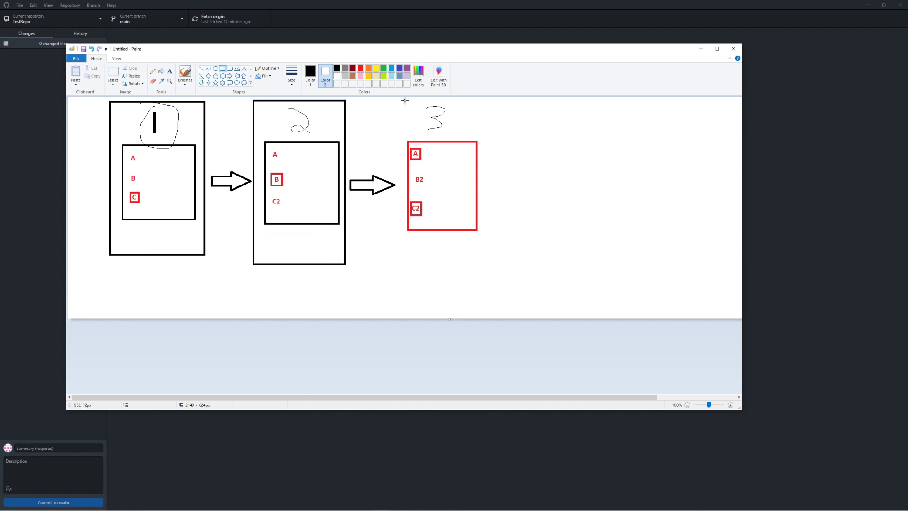
left_click_drag(398, 99, 487, 270)
left_click(522, 203)
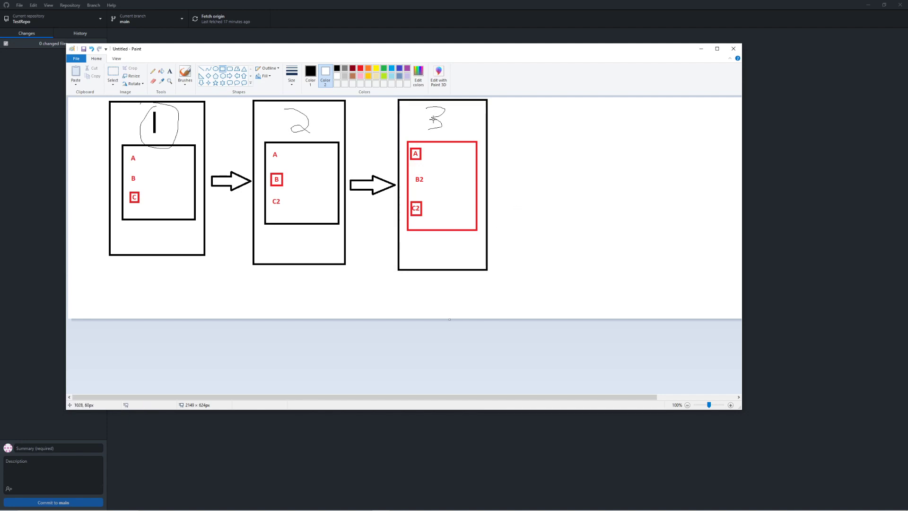
Draw a long left-pointing arrow from frame 3 back to frame 1 at the height of the numbers
left_click(229, 76)
left_click_drag(401, 116, 192, 131)
key("ctrl+z")
left_click(237, 76)
left_click(233, 245)
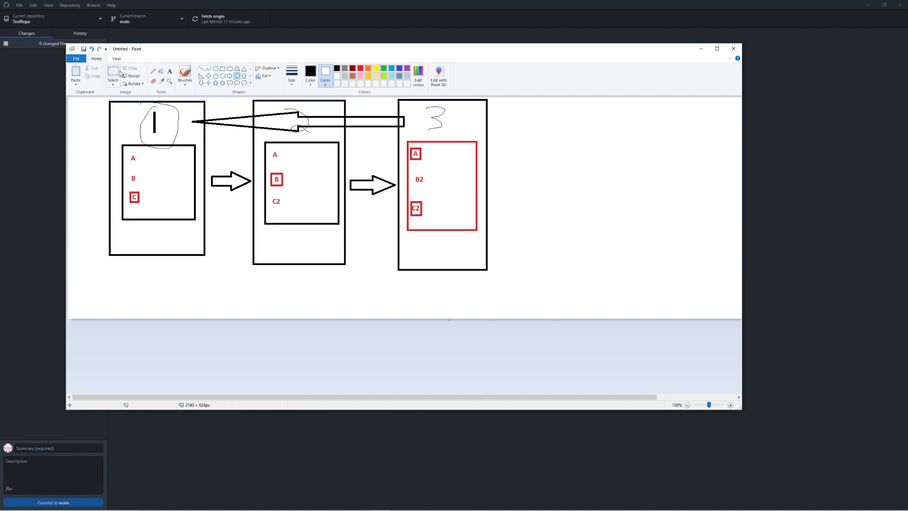
Move the contents of frame 1 to the blank canvas area right of frame 3
left_click(113, 73)
left_click_drag(115, 103, 199, 250)
left_click_drag(162, 172, 576, 187)
left_click(617, 142)
Delete the circled 1 above the moved box and draw a right-pointing arrow out of the box's right edge
left_click_drag(544, 112, 613, 155)
key("Delete")
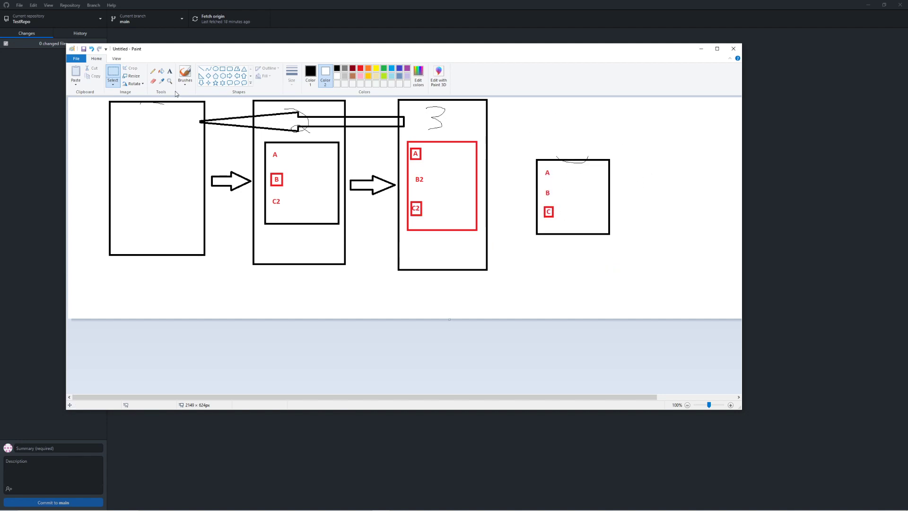
left_click(229, 76)
left_click_drag(598, 185, 664, 214)
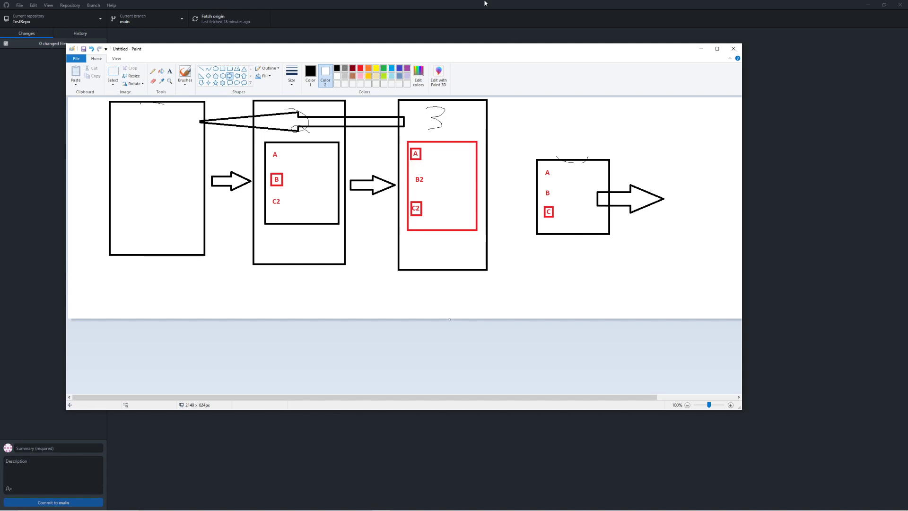
Close Paint without saving the drawing
left_click(732, 49)
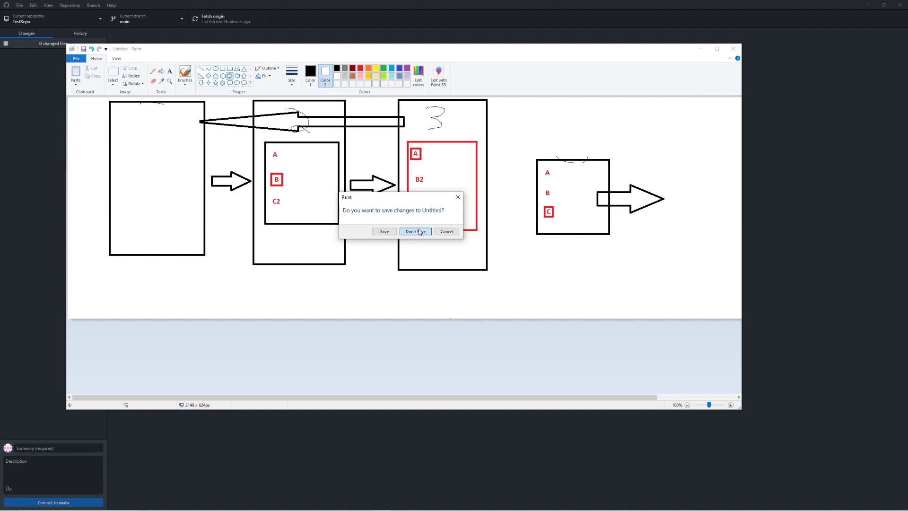
left_click(419, 232)
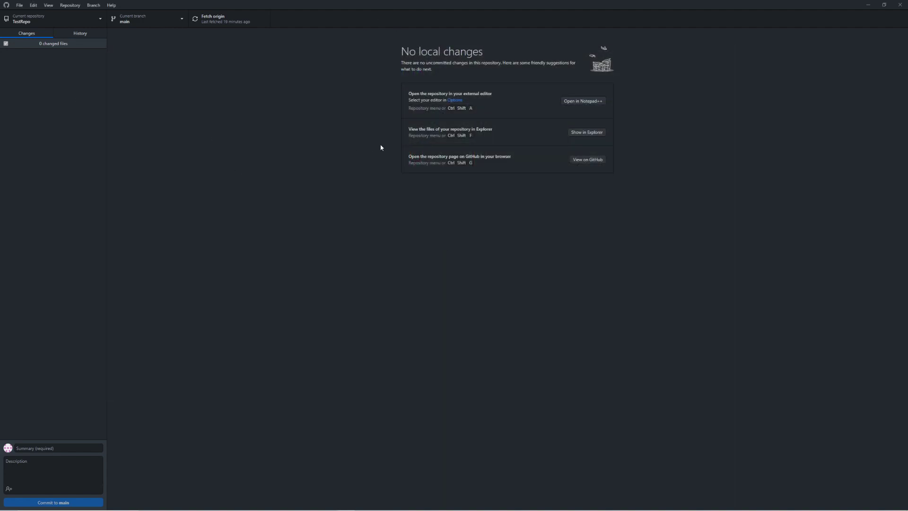
Switch to the browser and open the GitHub Desktop website from the search results
left_click(869, 5)
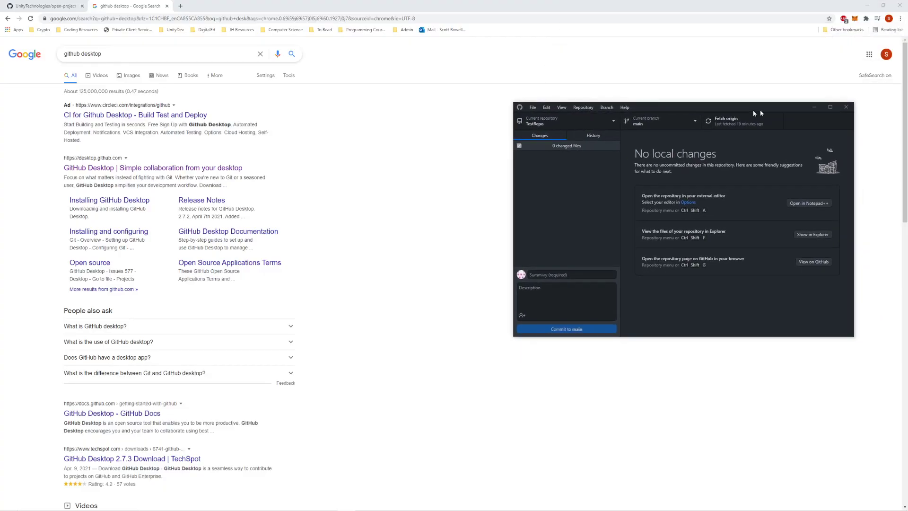
left_click(146, 169)
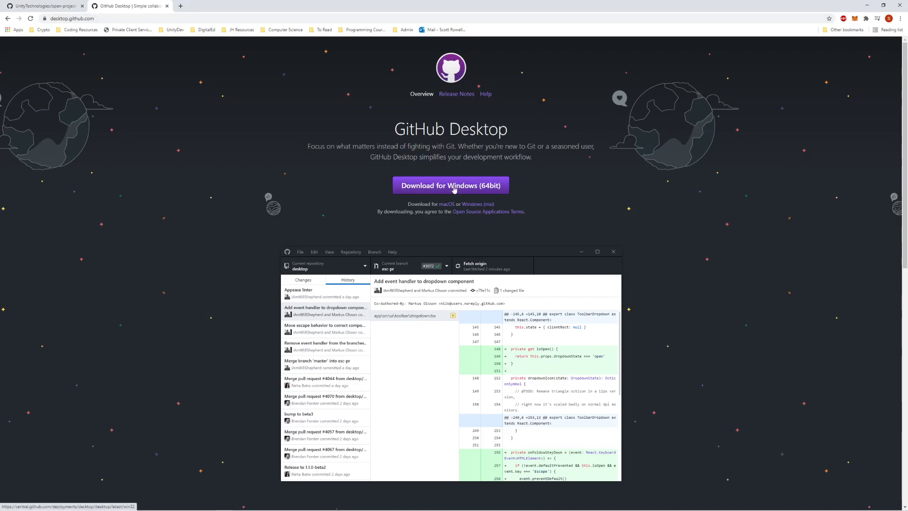
Switch to GitHub Desktop and maximize its window
key("alt+Tab")
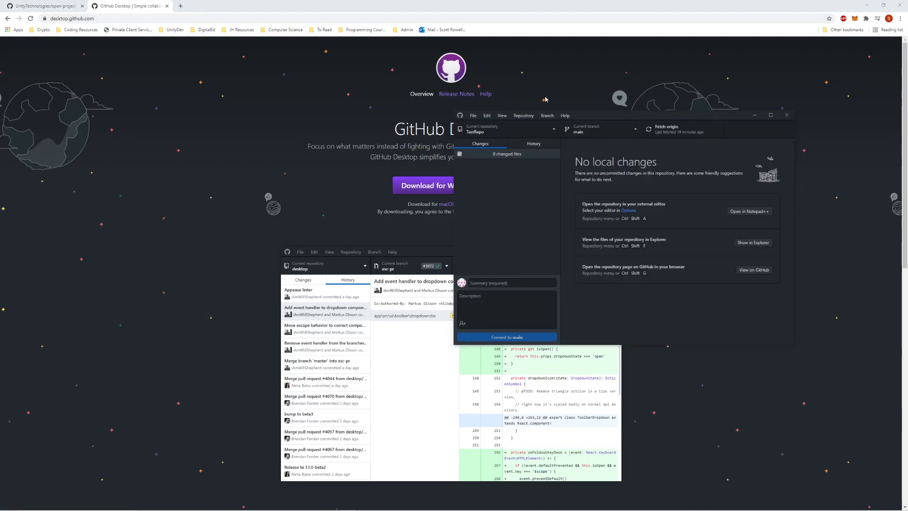
left_click(771, 115)
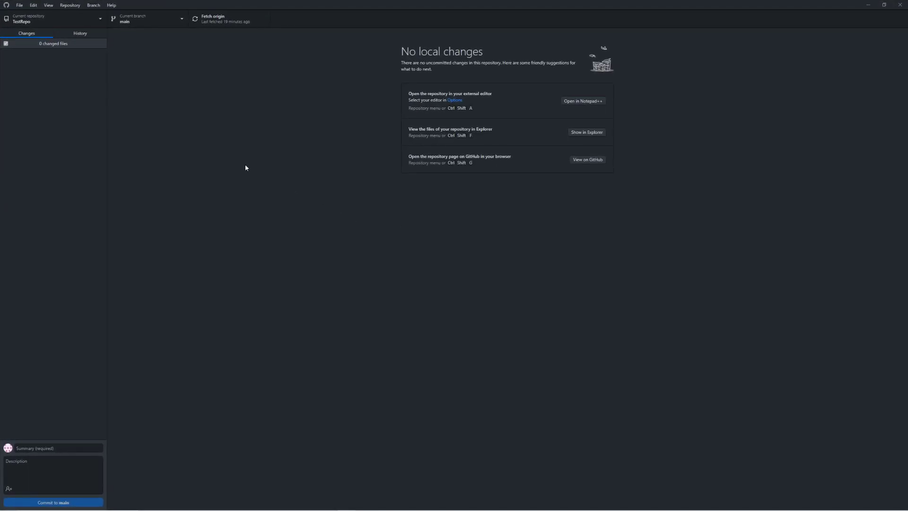
left_click(20, 4)
left_click(20, 4)
left_click(22, 4)
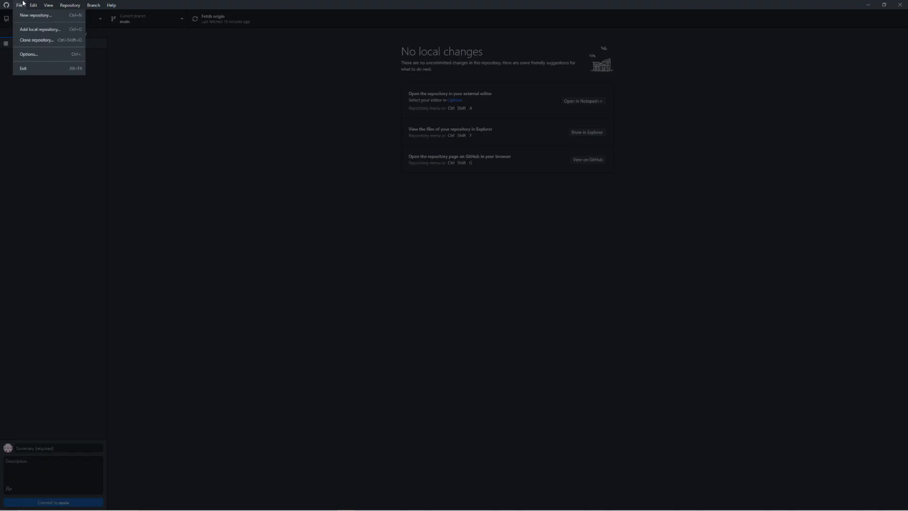
left_click(319, 138)
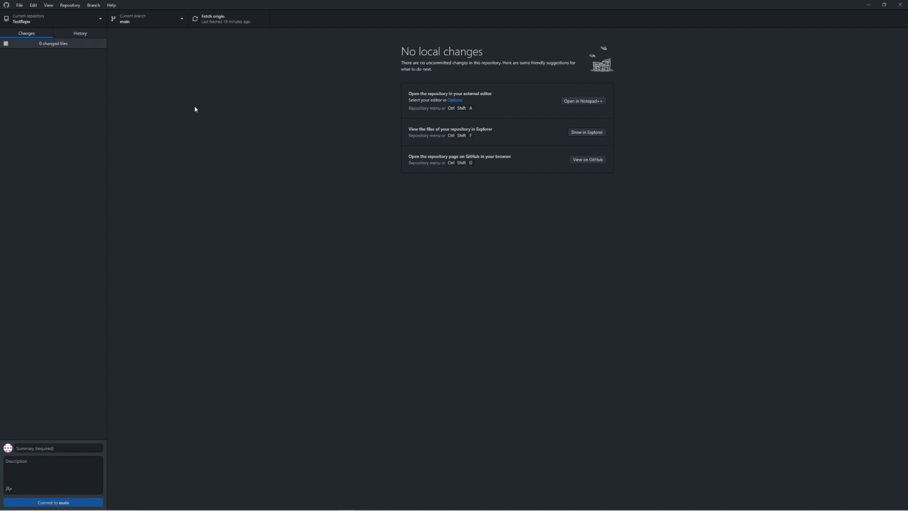
left_click(18, 4)
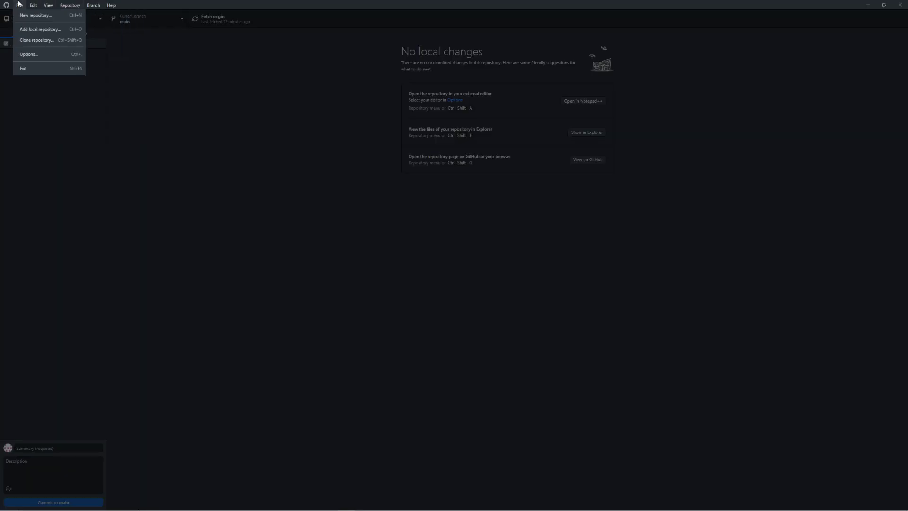
left_click(33, 5)
key("Left")
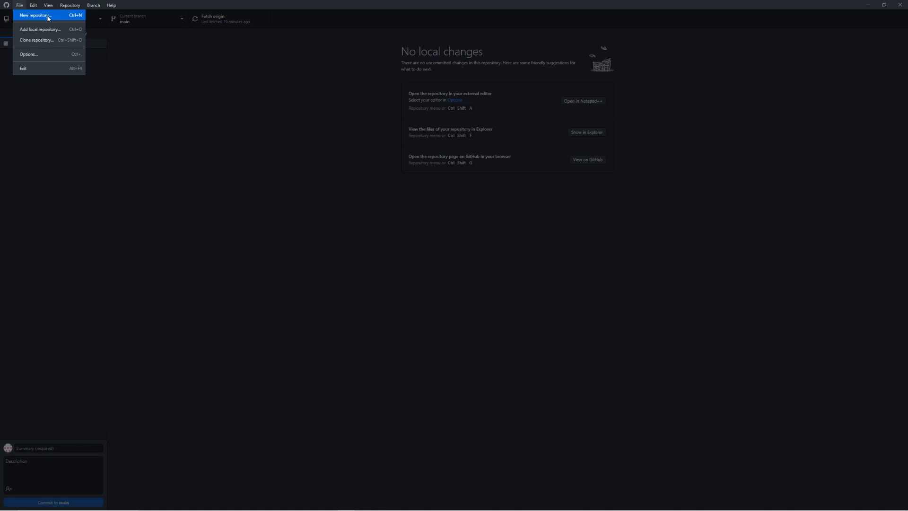
left_click(20, 6)
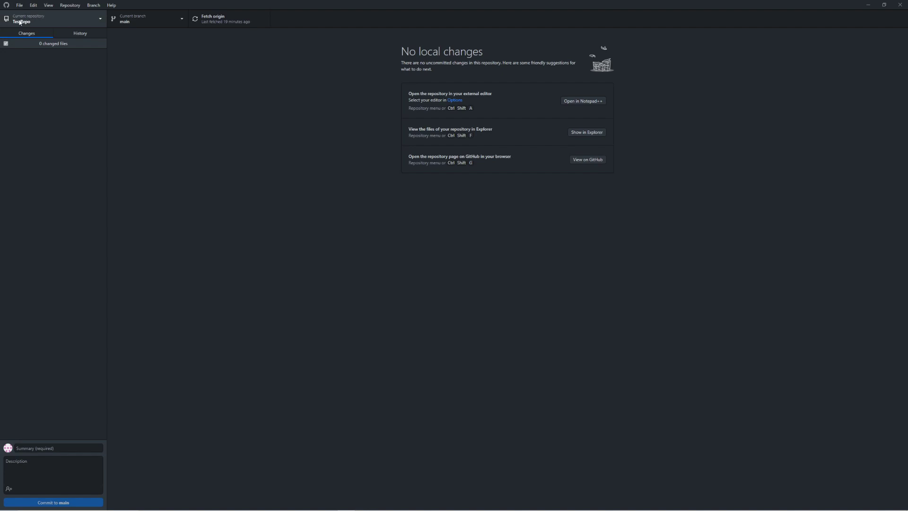
left_click(34, 21)
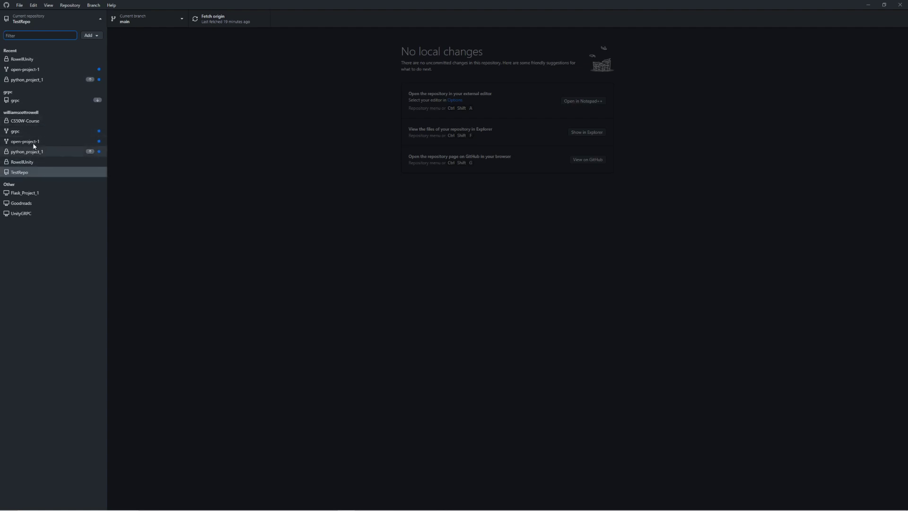
left_click(19, 172)
Start a new repository named GitTutorial, keeping D:\GIT Repositories as its local path
left_click(19, 4)
left_click(38, 17)
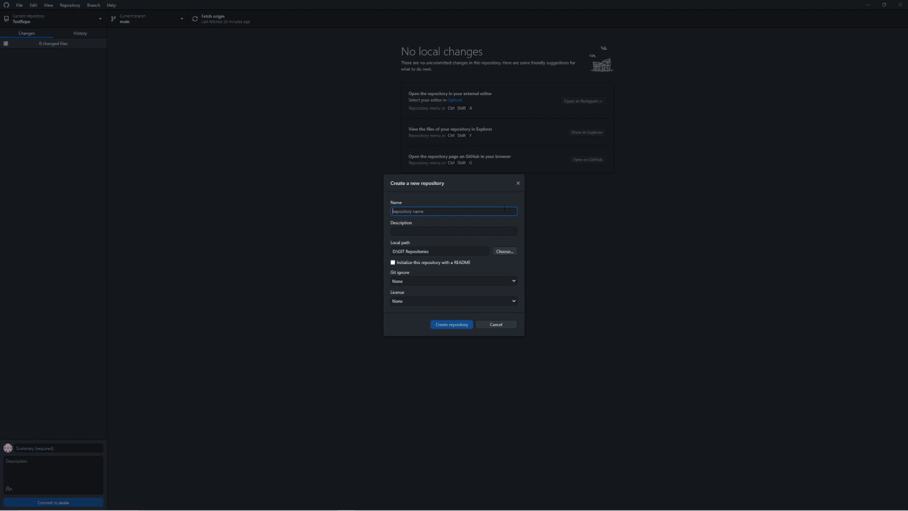
type("GitTutorial")
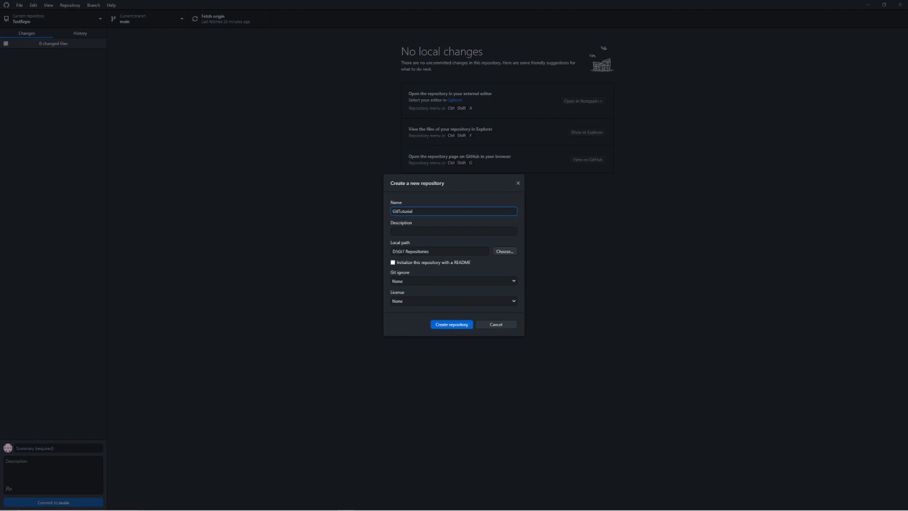
left_click_drag(431, 251, 387, 253)
left_click(449, 252)
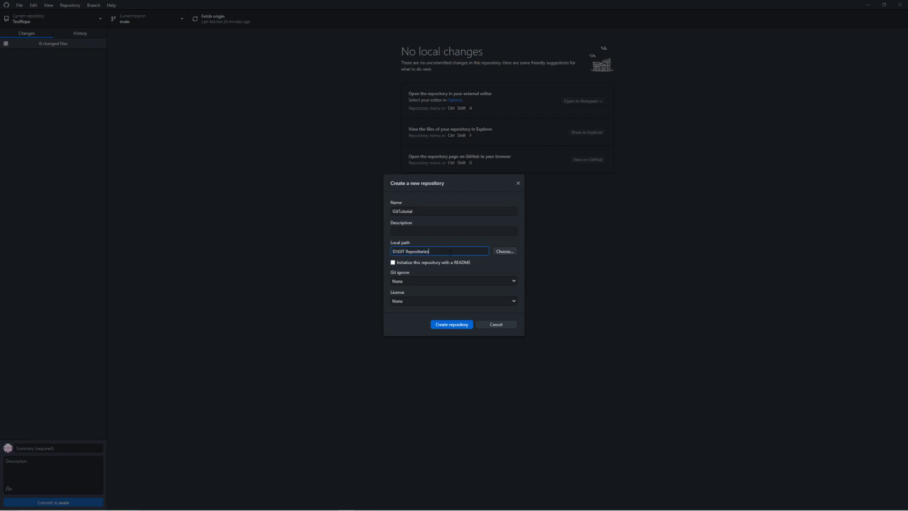
left_click(428, 198)
Set the Git ignore template to Unity and create the repository without a license
left_click(433, 282)
left_click_drag(516, 298, 509, 407)
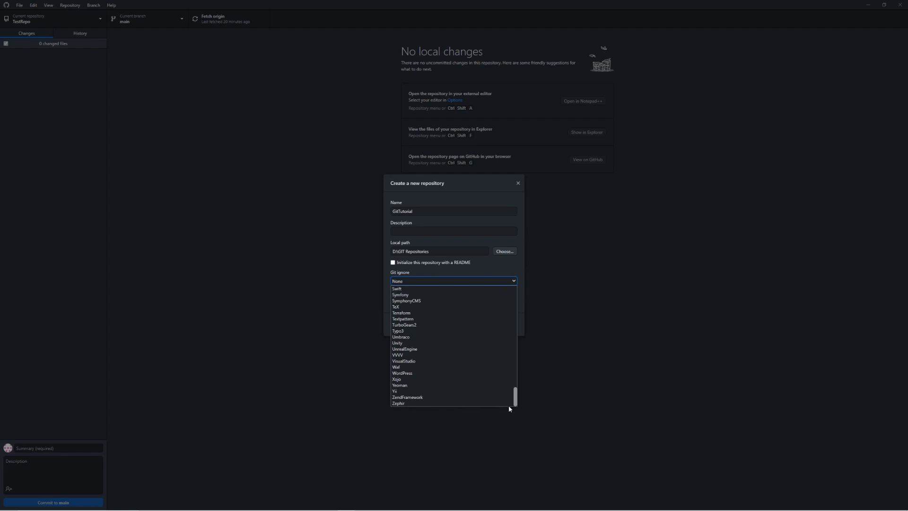
left_click(429, 343)
key("Tab")
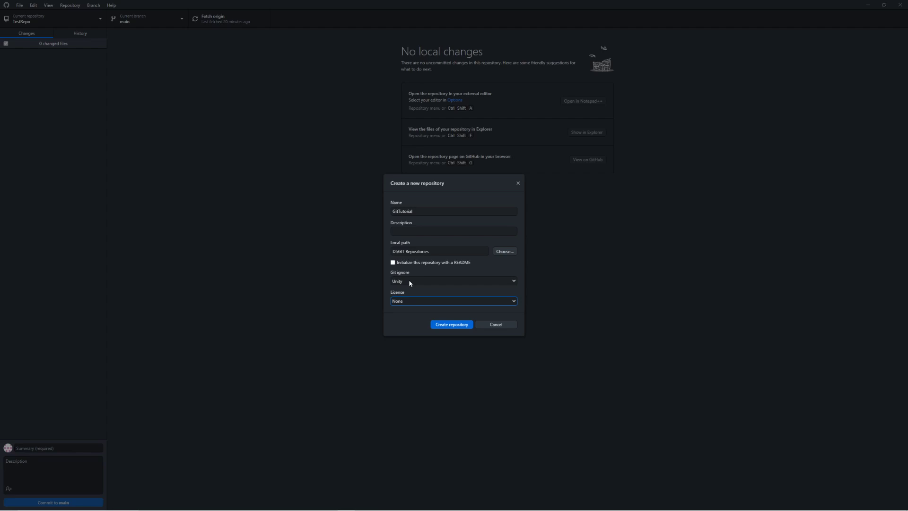
left_click(523, 271)
left_click(453, 323)
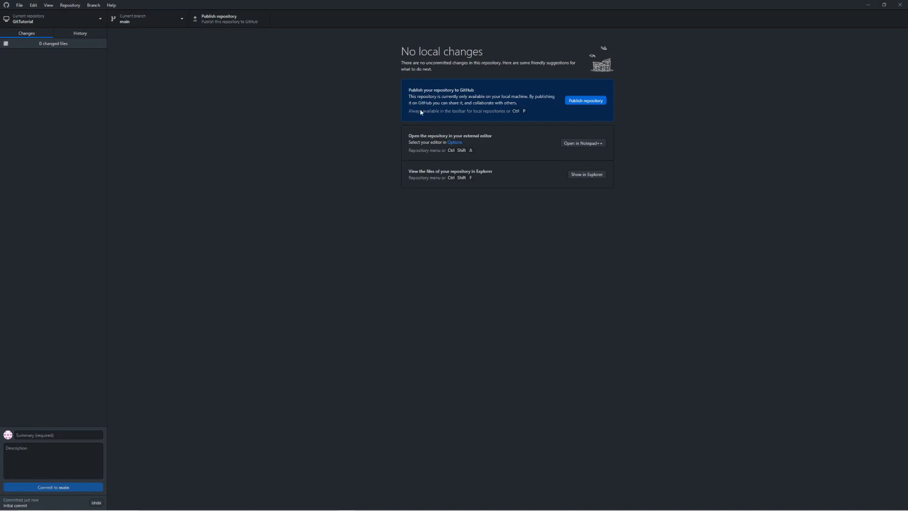
Publish the GitTutorial repository to GitHub.com with the option to keep the code private turned off
left_click(579, 102)
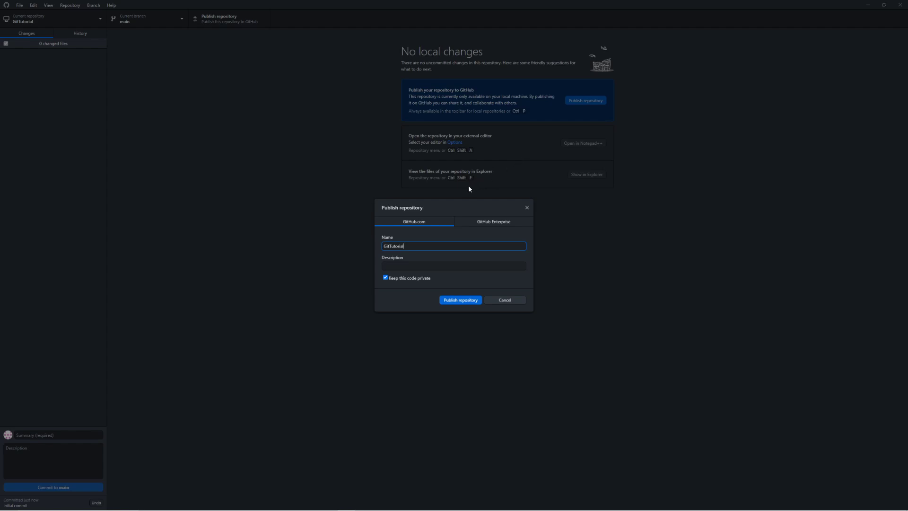
left_click(427, 221)
key("Tab")
key("Tab")
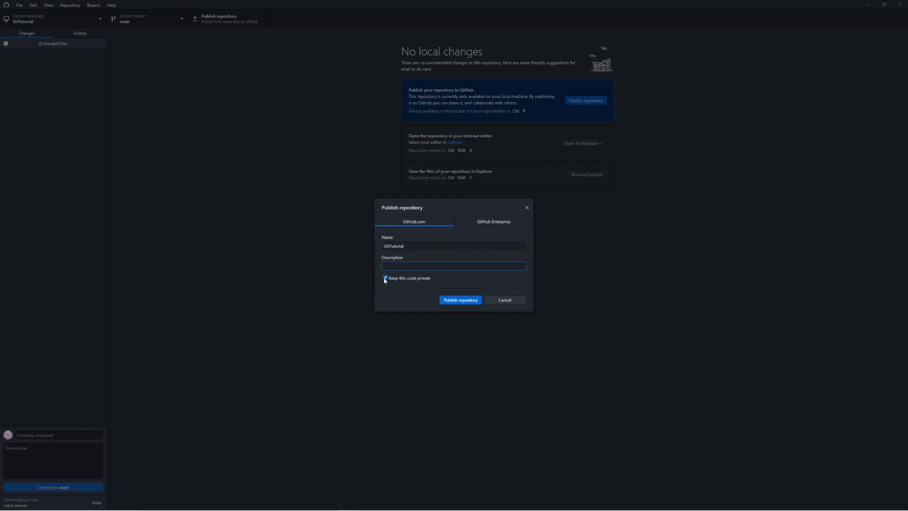
left_click(385, 278)
left_click(465, 304)
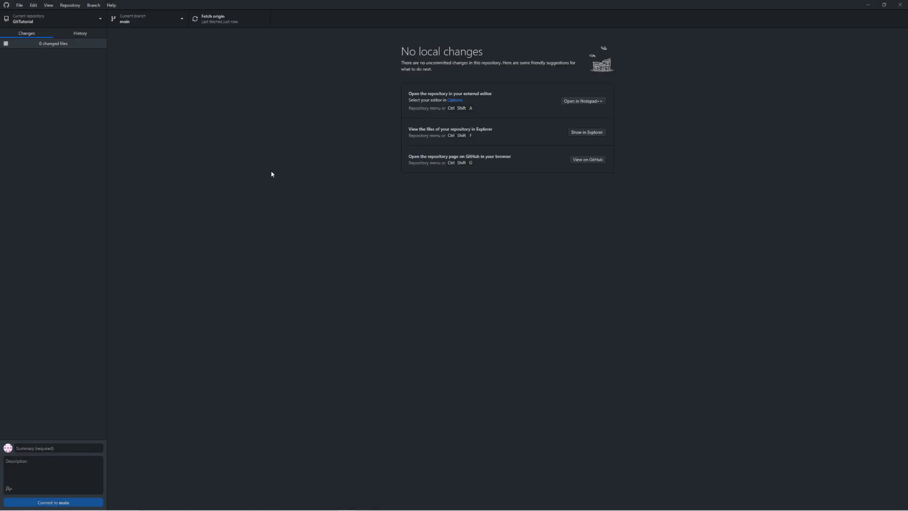
Show the GitTutorial repository's local folder in File Explorer from the repository list
left_click(28, 21)
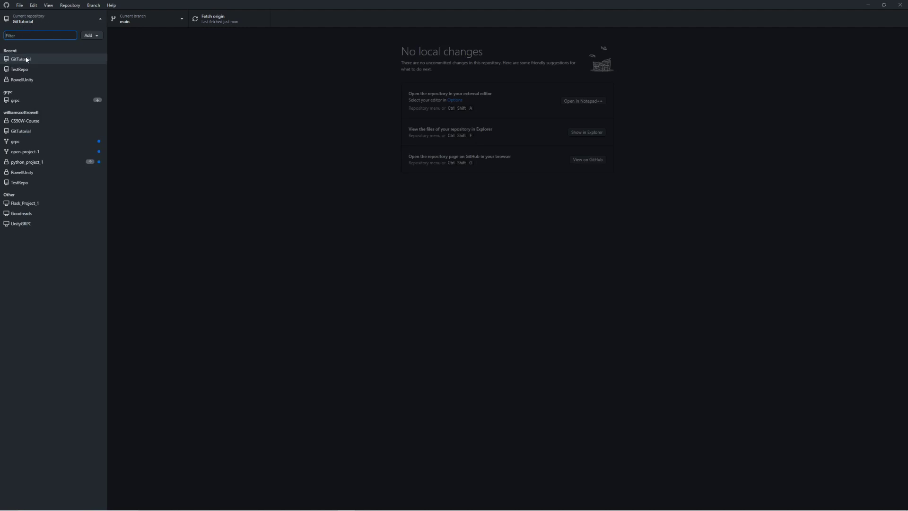
left_click(28, 130)
left_click(28, 19)
right_click(30, 132)
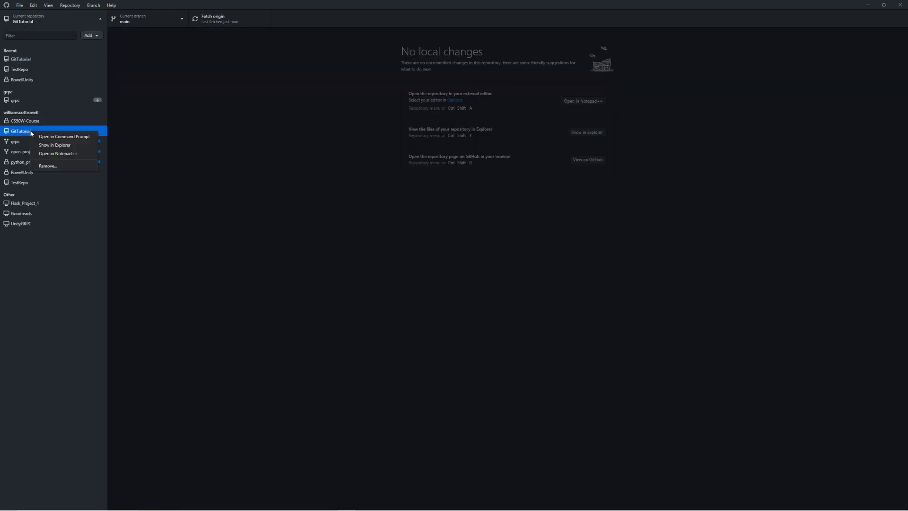
left_click(62, 145)
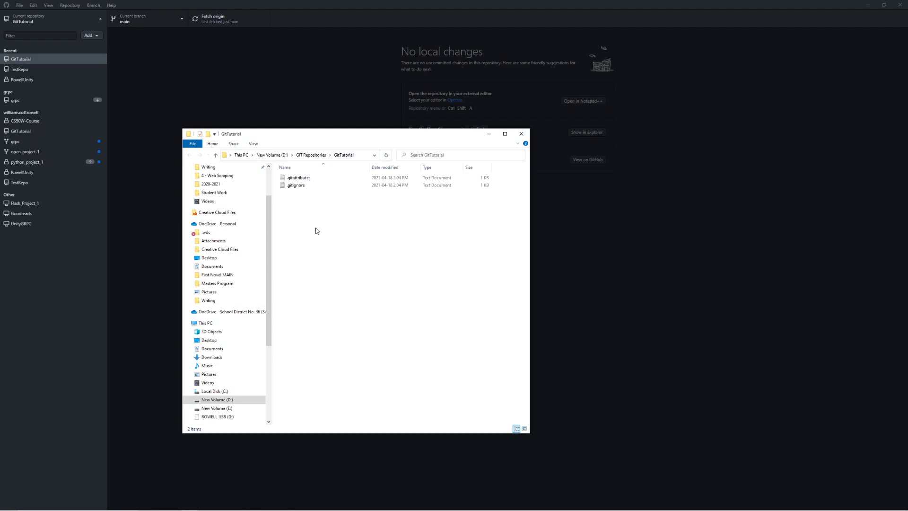
Examine the .gitignore file's contents in an enlarged Notepad window and close it
left_click(305, 157)
double_click(299, 179)
left_click_drag(333, 212, 286, 172)
left_click(289, 177)
double_click(307, 185)
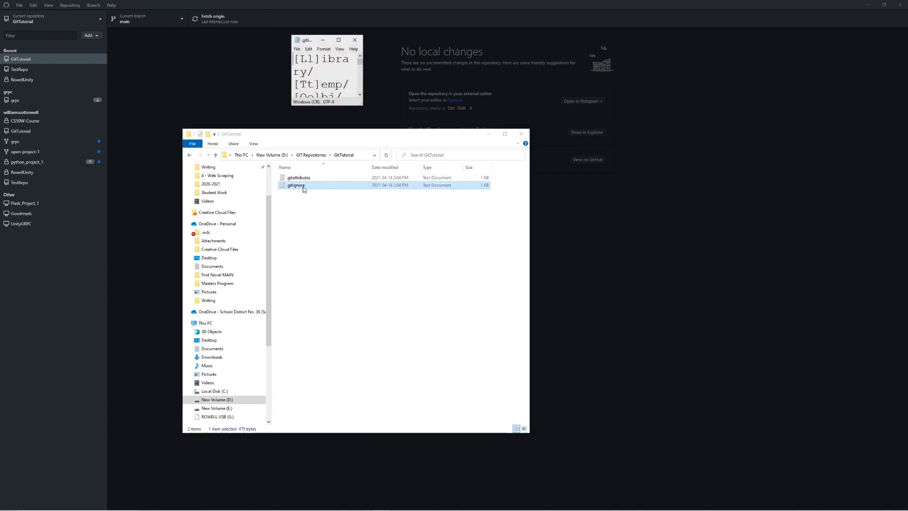
left_click_drag(355, 107, 680, 452)
scroll(473, 261, "down", 3)
scroll(421, 322, "up", 3)
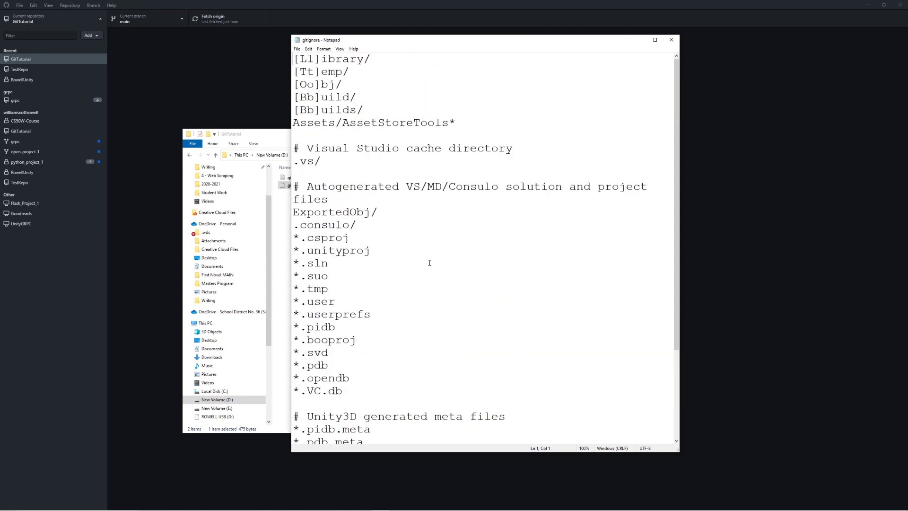
left_click(671, 40)
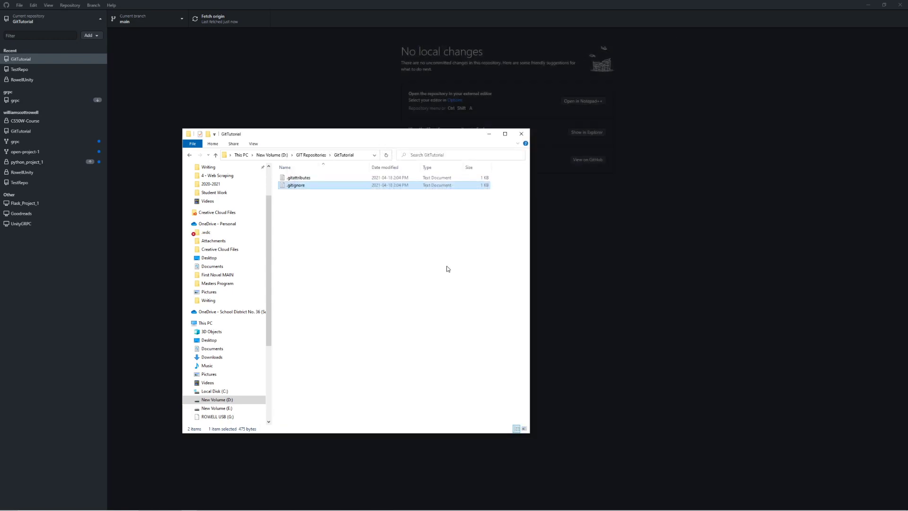
Return to GitHub Desktop, open the GitTutorial repository's page on GitHub and view its cloning and download options
left_click(264, 111)
left_click(71, 7)
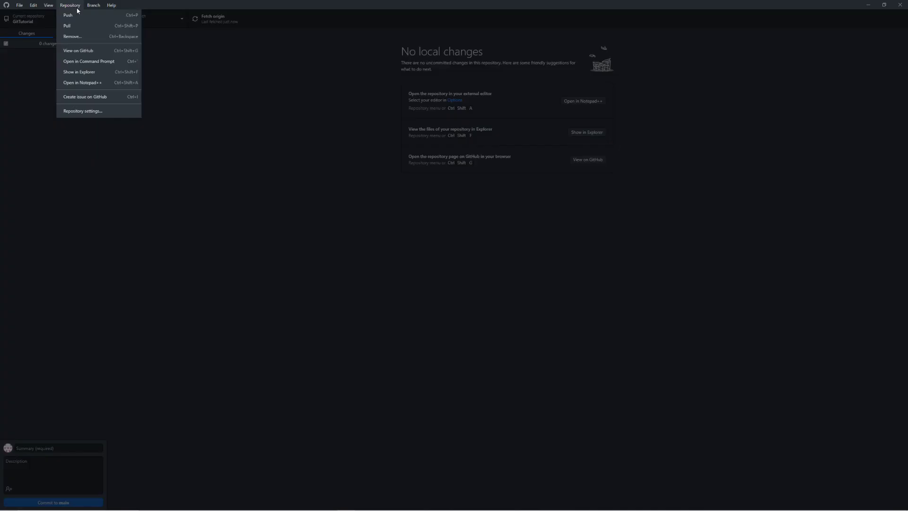
left_click(71, 7)
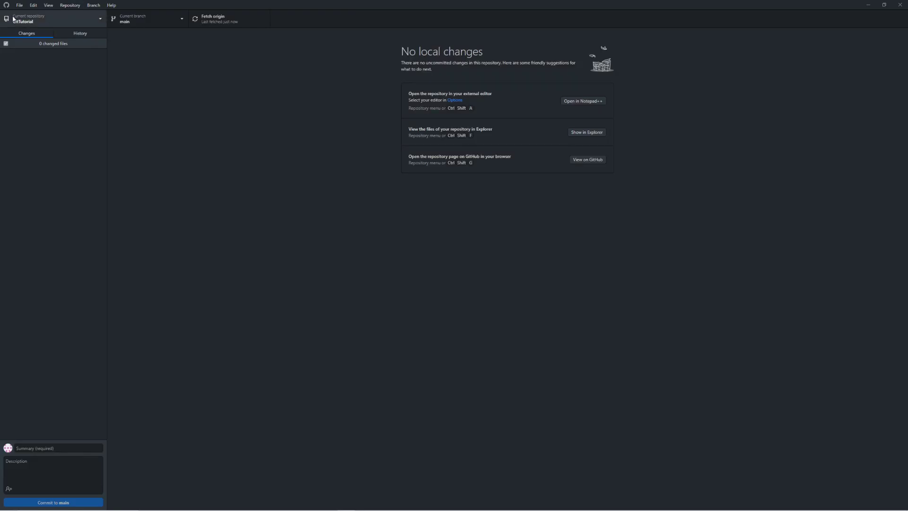
left_click(73, 7)
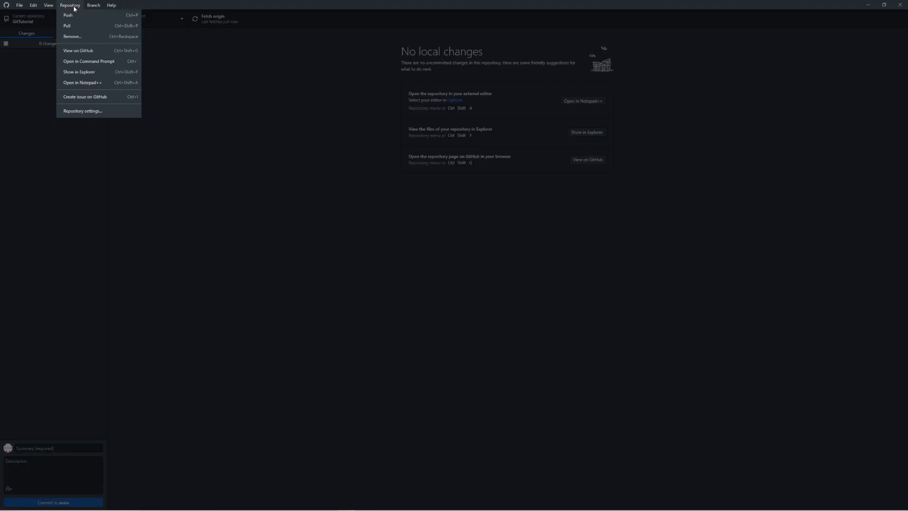
left_click(88, 56)
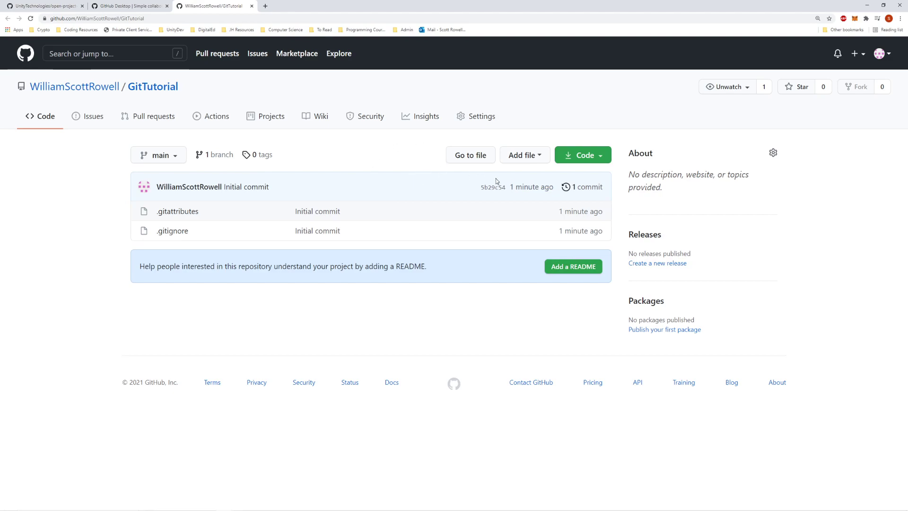
left_click(581, 160)
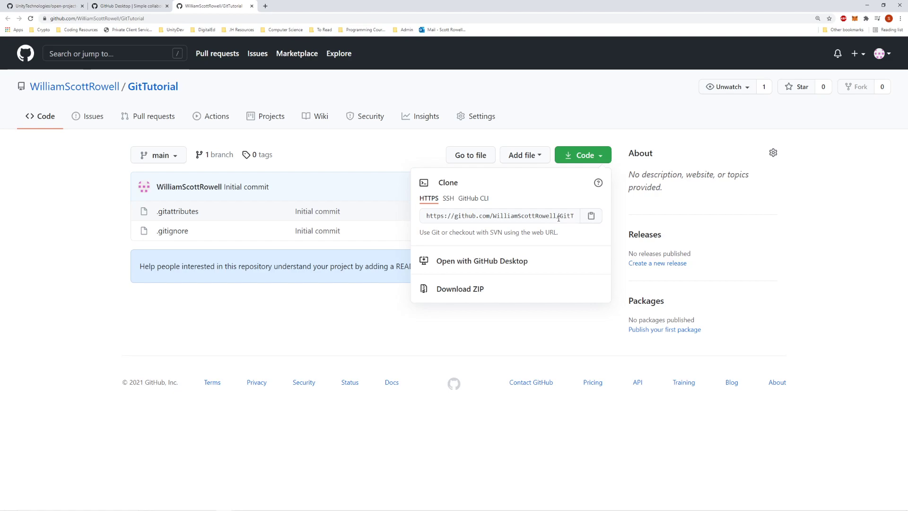
left_click(387, 160)
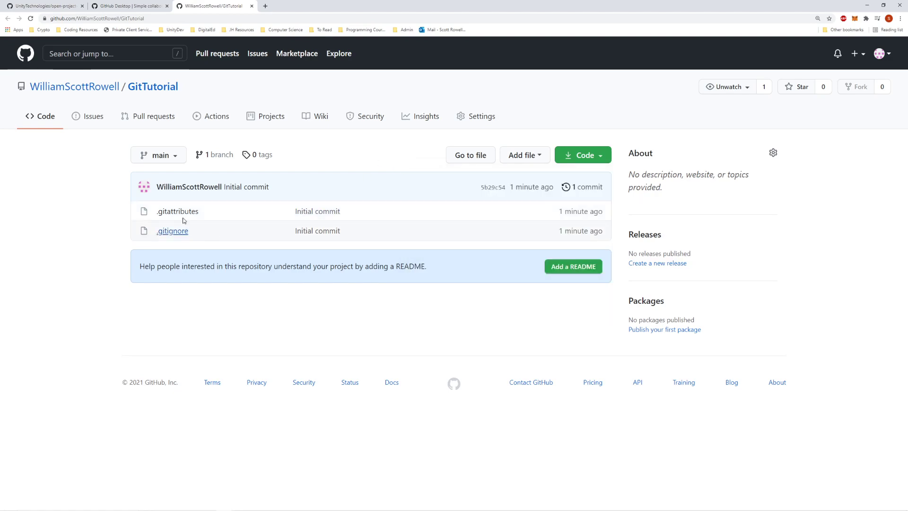